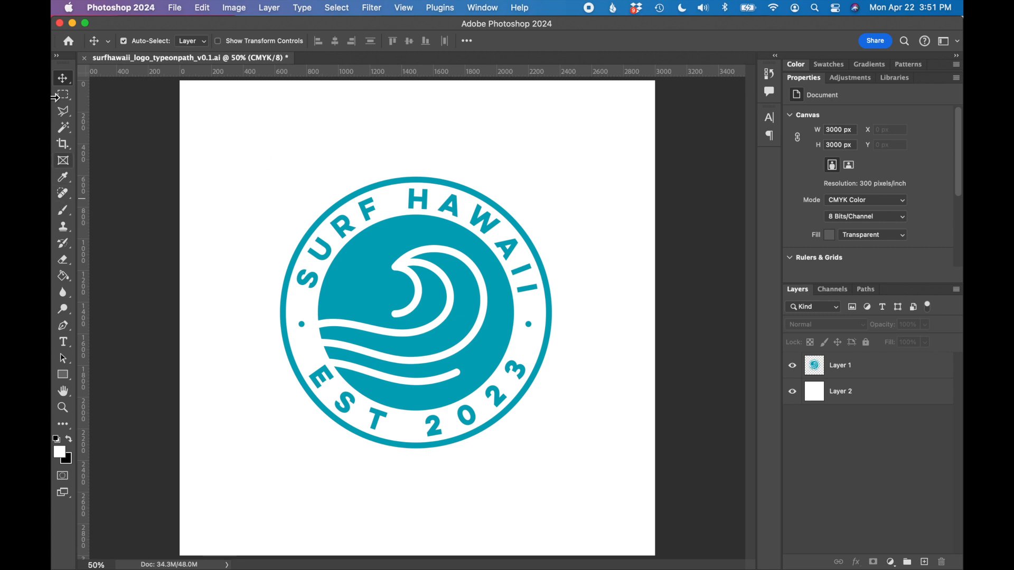
# Step: Bring up the Color Picker for the foreground colour swatch
pyautogui.click(61, 454)
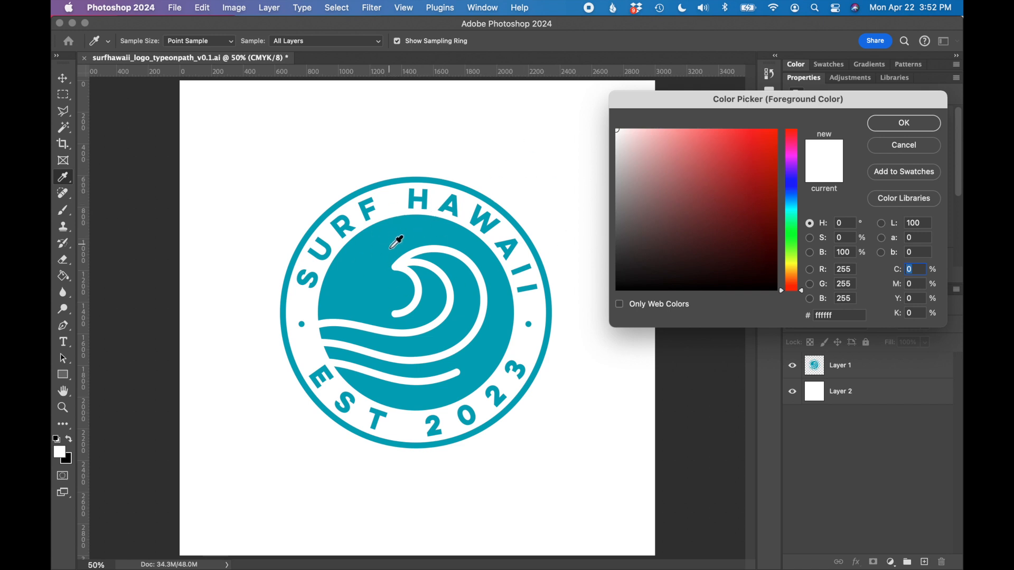
# Step: Sample the turquoise logo colour (hex 00a7b9), then bring the empty TextEdit note forward
pyautogui.click(390, 248)
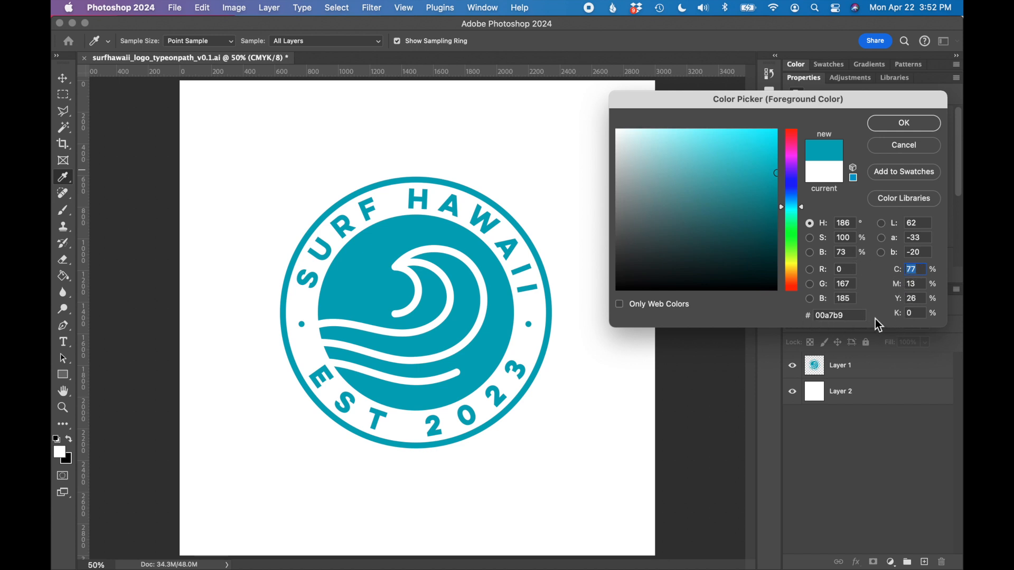
pyautogui.press('super+Tab')
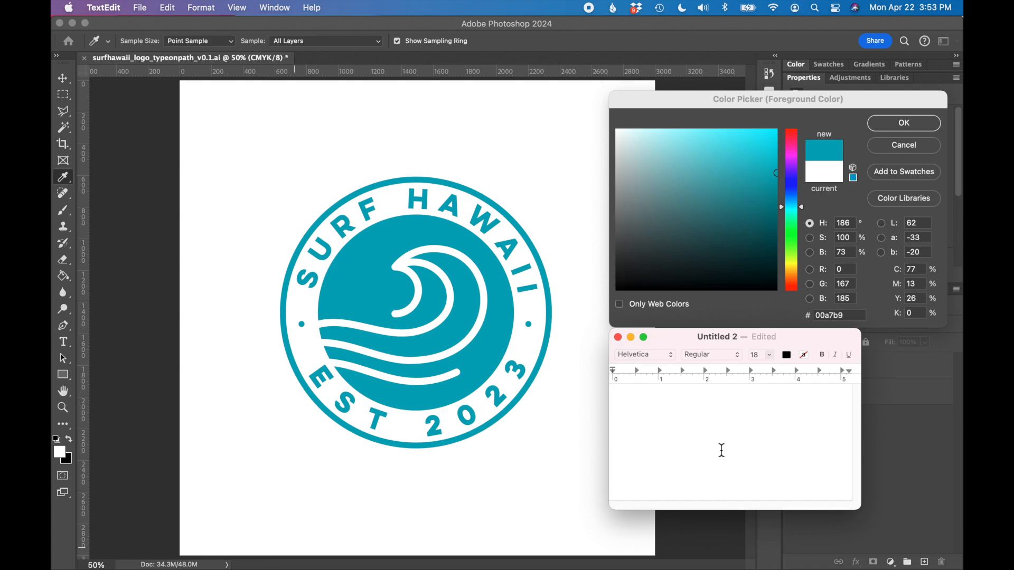
pyautogui.write('Blue')
# Step: Write "Blue" followed by an RGB line reading 0 167 185
pyautogui.press('Return')
pyautogui.write('RGB')
pyautogui.write(':')
pyautogui.write('0 ')
pyautogui.write('167 185')
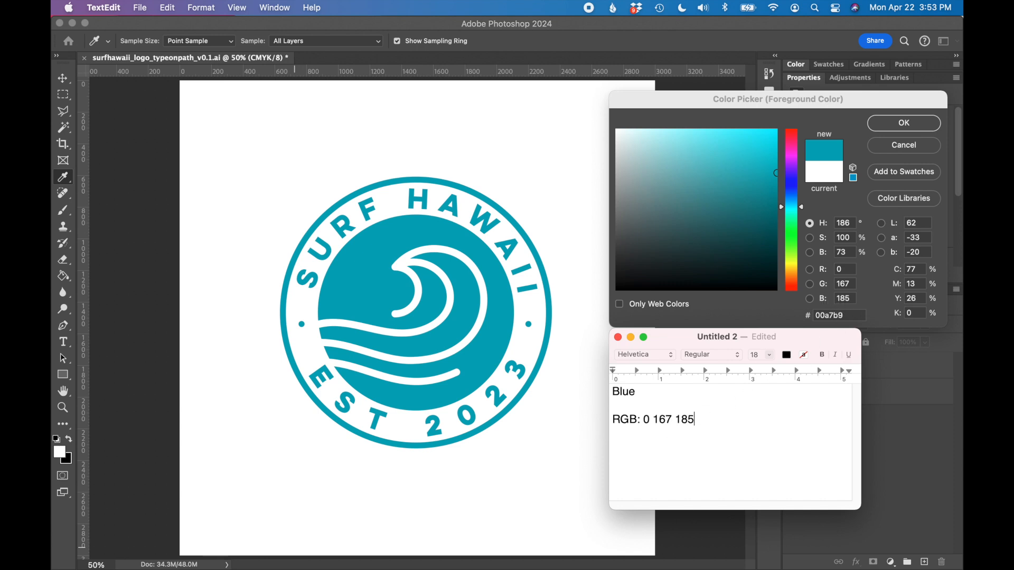
pyautogui.press('Return')
pyautogui.write('CMY')
pyautogui.write('K:')
pyautogui.write('77 13 26 0')
# Step: Add a CMYK line reading 77 13 26 0 under the RGB values
pyautogui.press('Return')
pyautogui.write('HEX:')
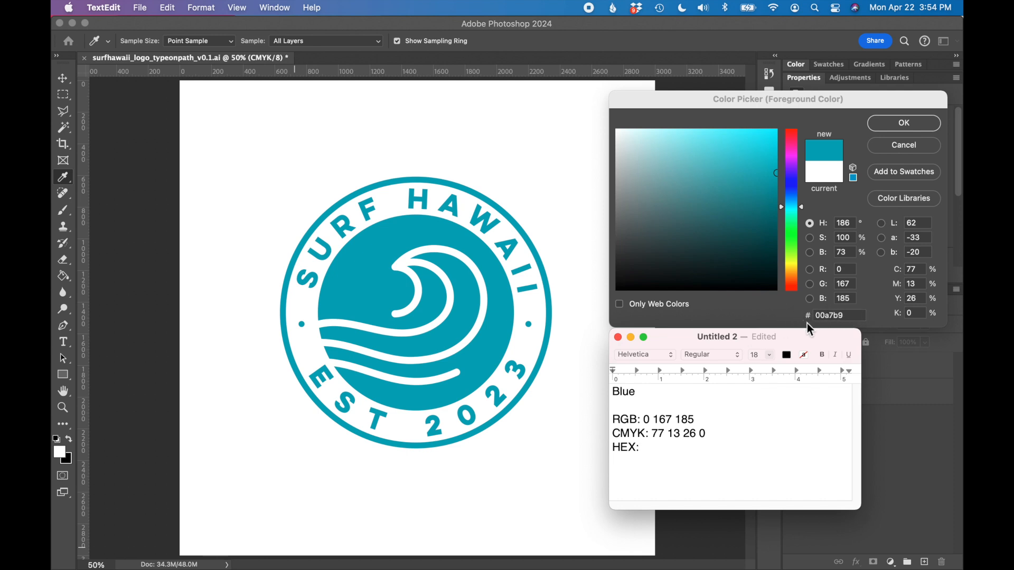
# Step: Add a HEX line reading #00a7b9, then select the whole colour note
pyautogui.write('00a7b9')
pyautogui.write('#')
pyautogui.moveTo(702, 457); pyautogui.dragTo(593, 380)
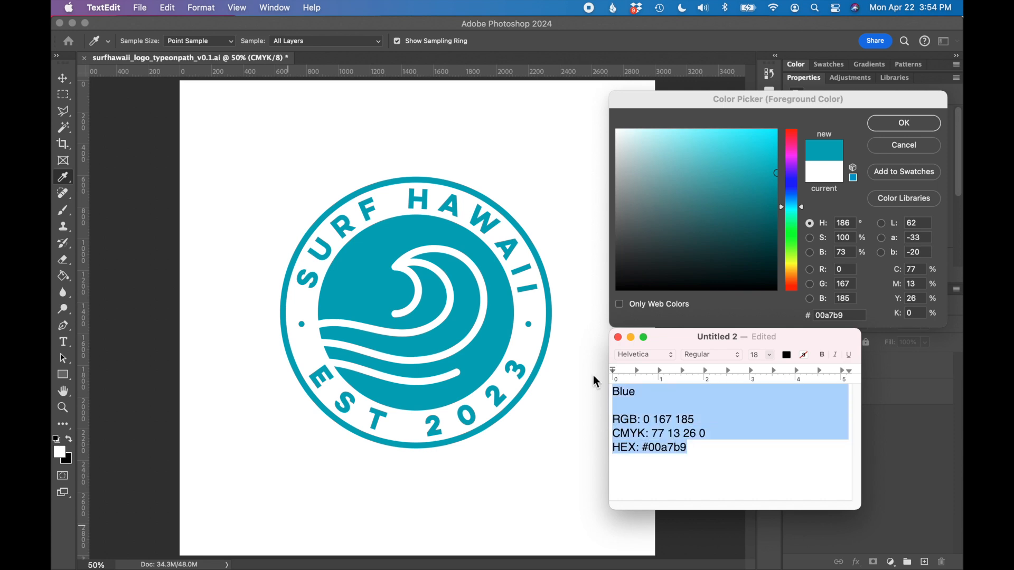